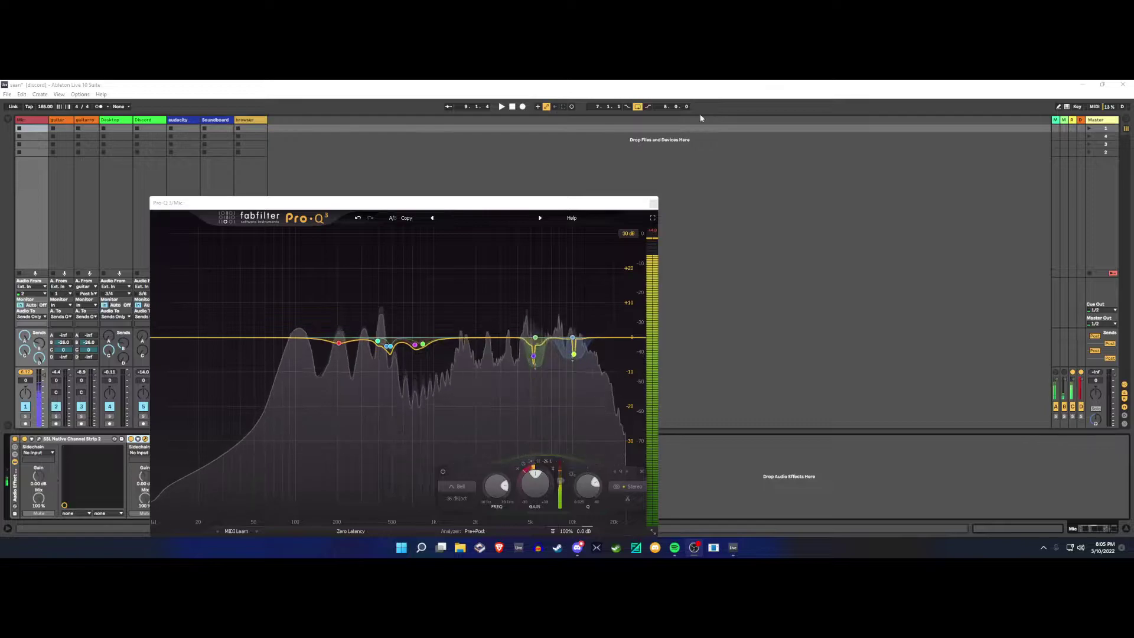
Reset the dynamic range of the 5.4 kHz band to 0 dB and pull it back down into a dynamic cut
left_click(573, 338)
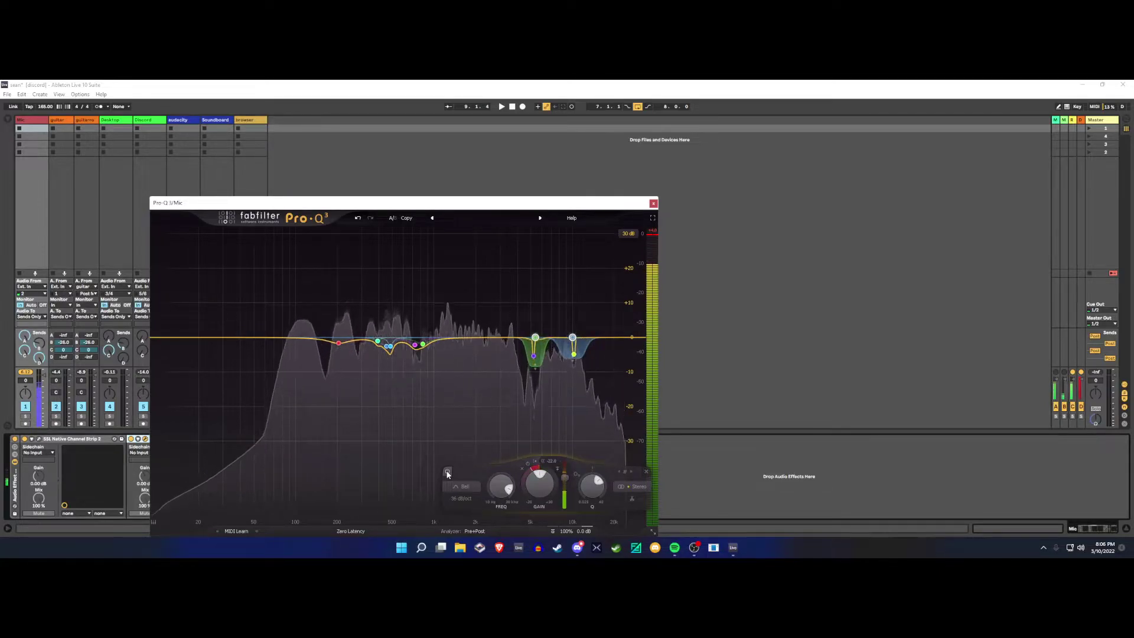
mouse_move(535, 338)
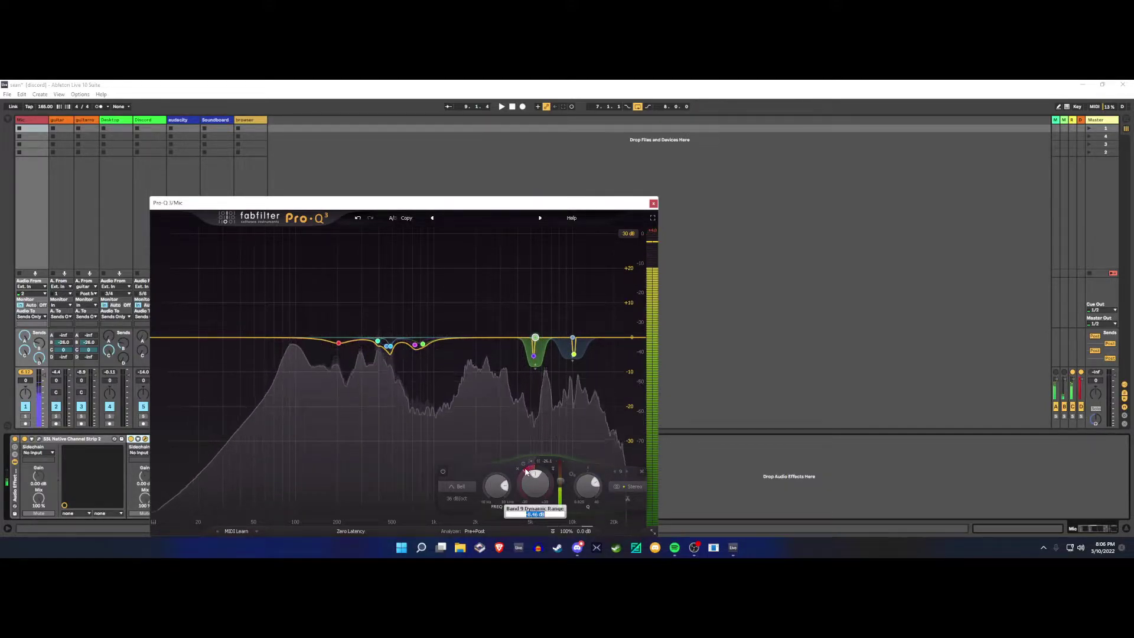
type("0")
key("Return")
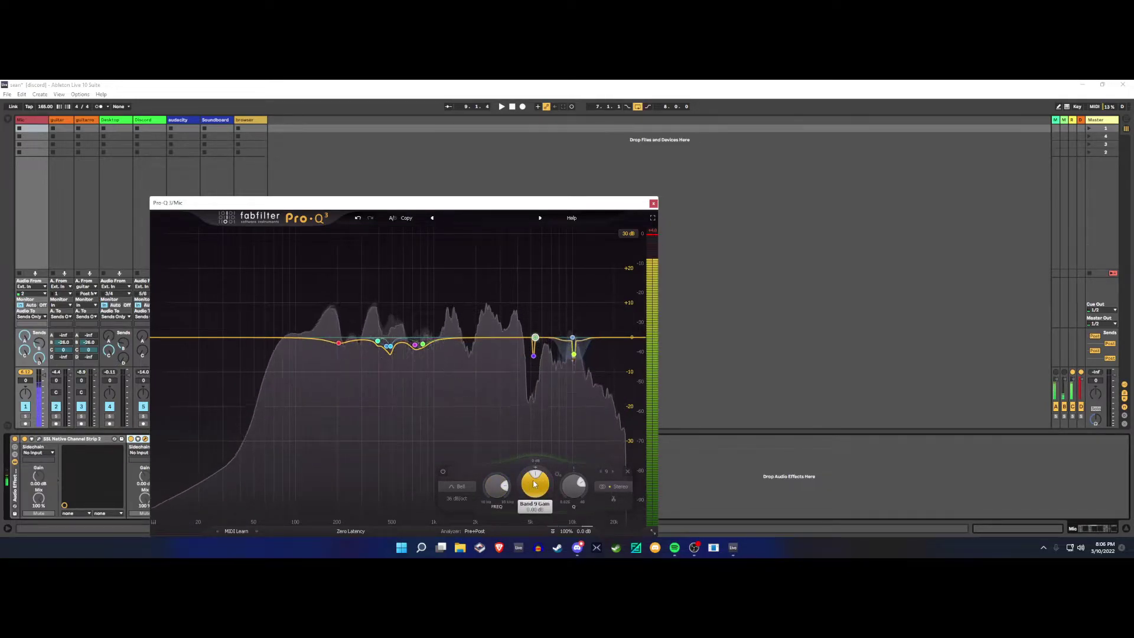
left_click_drag(536, 469, 495, 532)
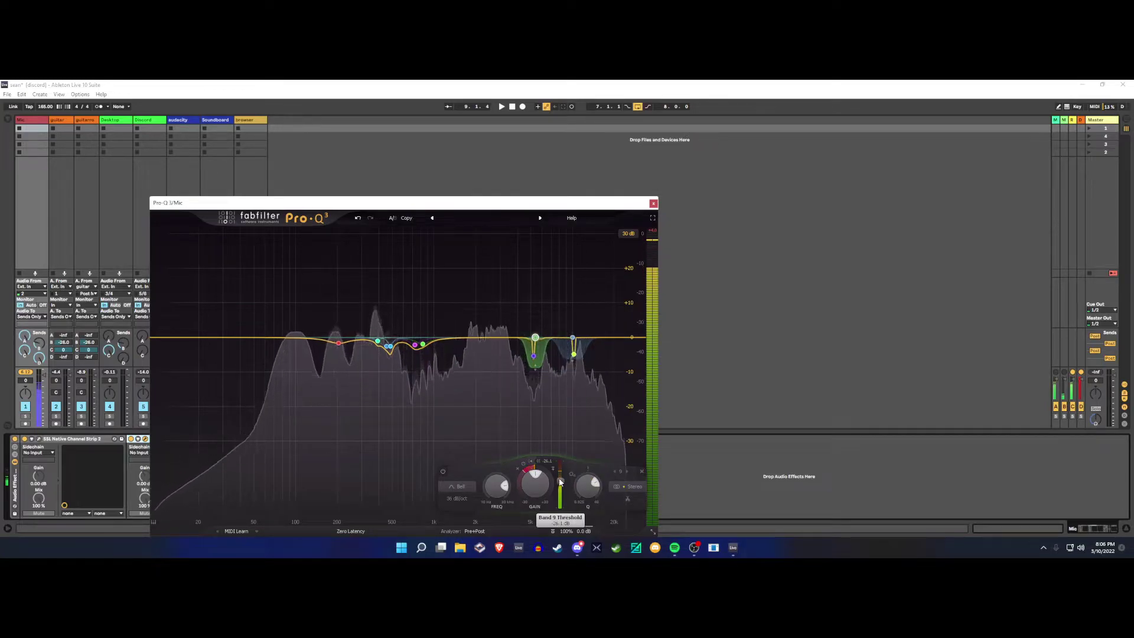
Try a -24 dB and an automatic threshold on the 5.4 kHz band and settle on a threshold of -26 dB
type("-26")
key("Return")
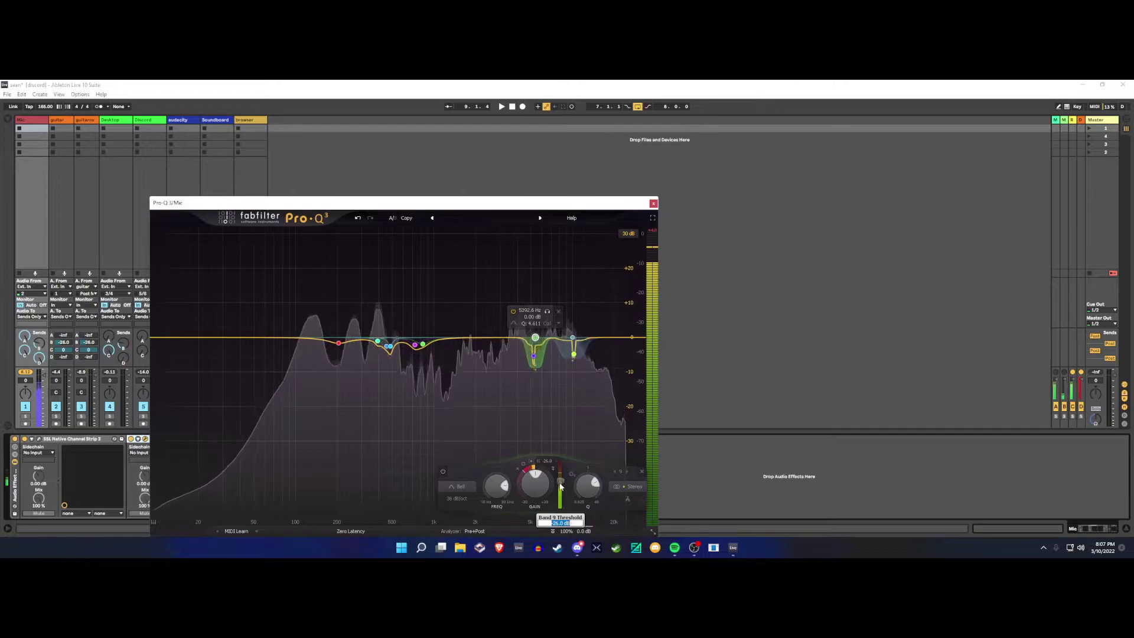
scroll(560, 481, "up", 2)
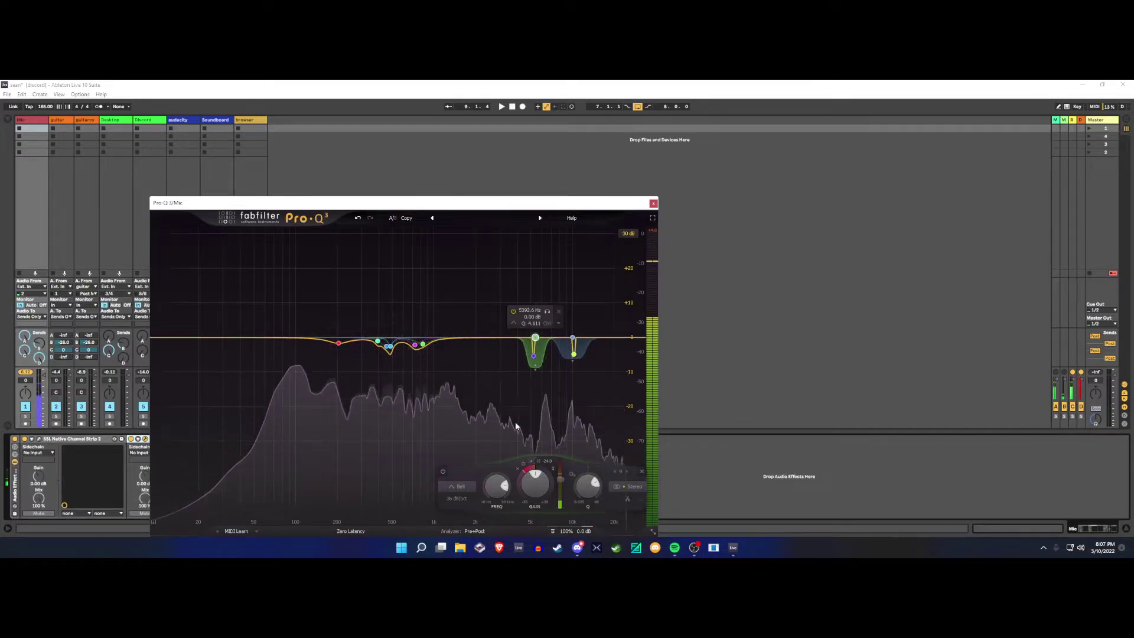
left_click(536, 465)
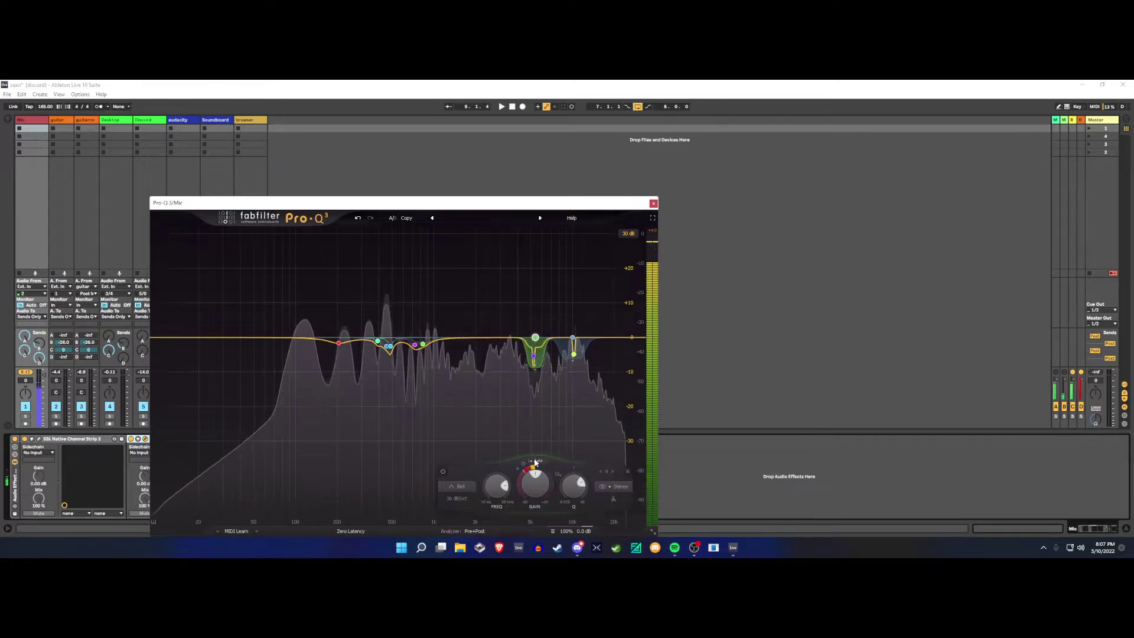
left_click(534, 466)
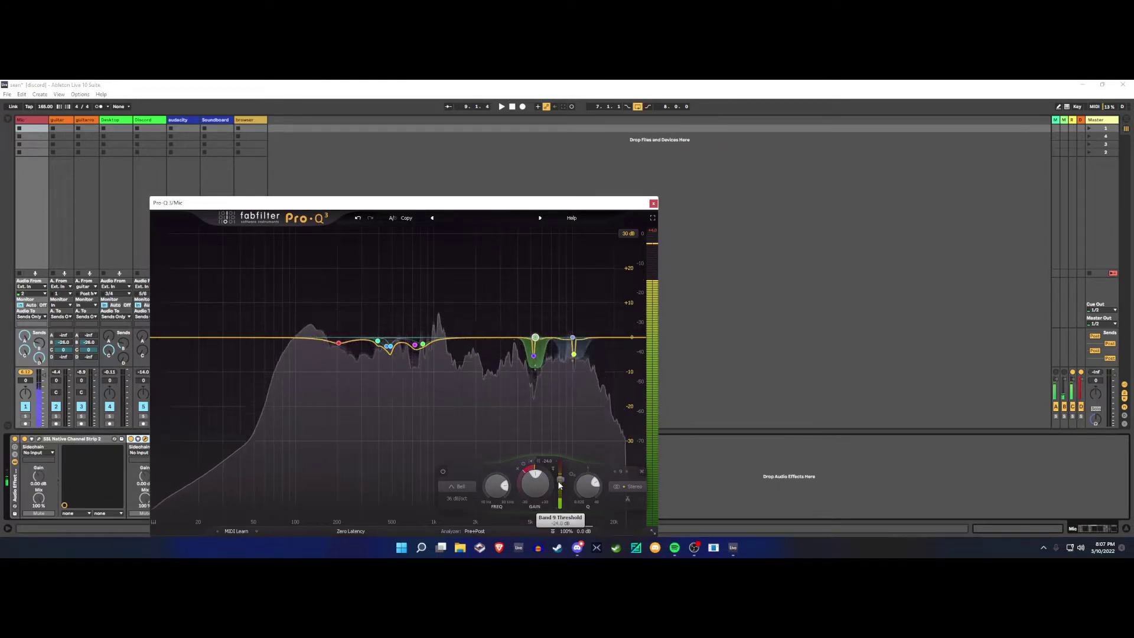
double_click(560, 484)
type("-26")
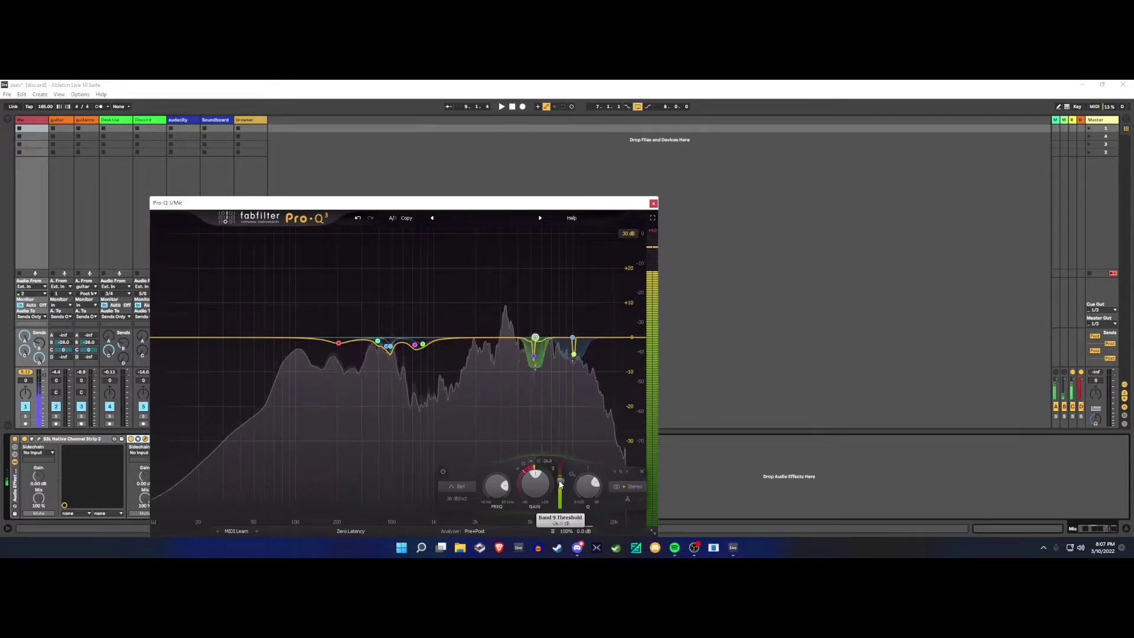
key("Return")
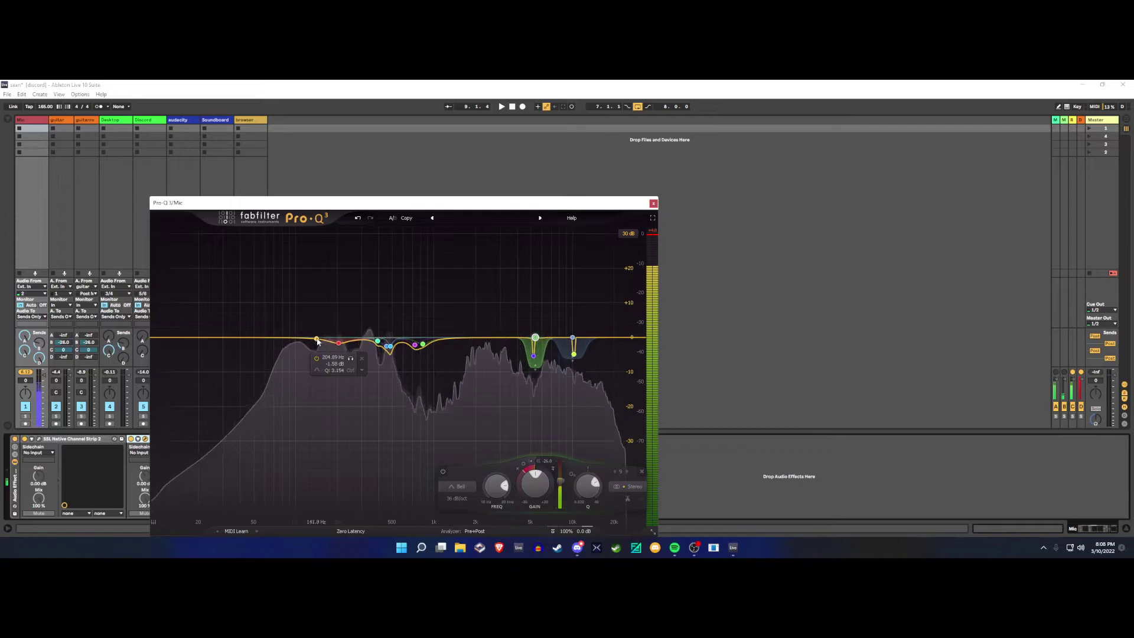
Add a new EQ band at 140 Hz and change its shape to Low Shelf
left_click(313, 337)
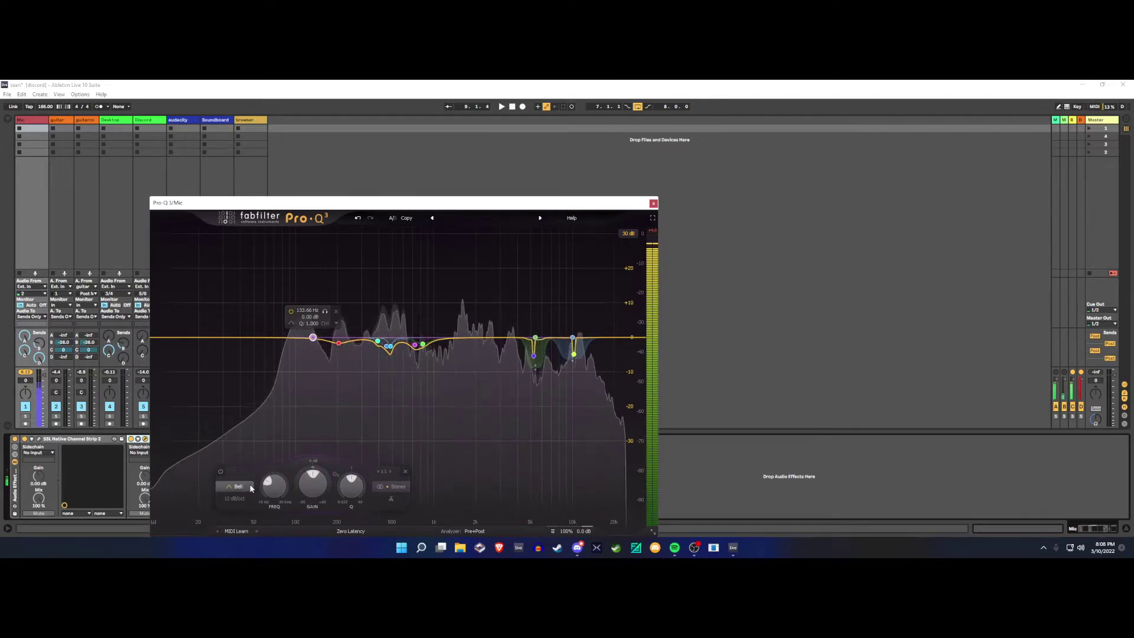
double_click(273, 483)
type("14.")
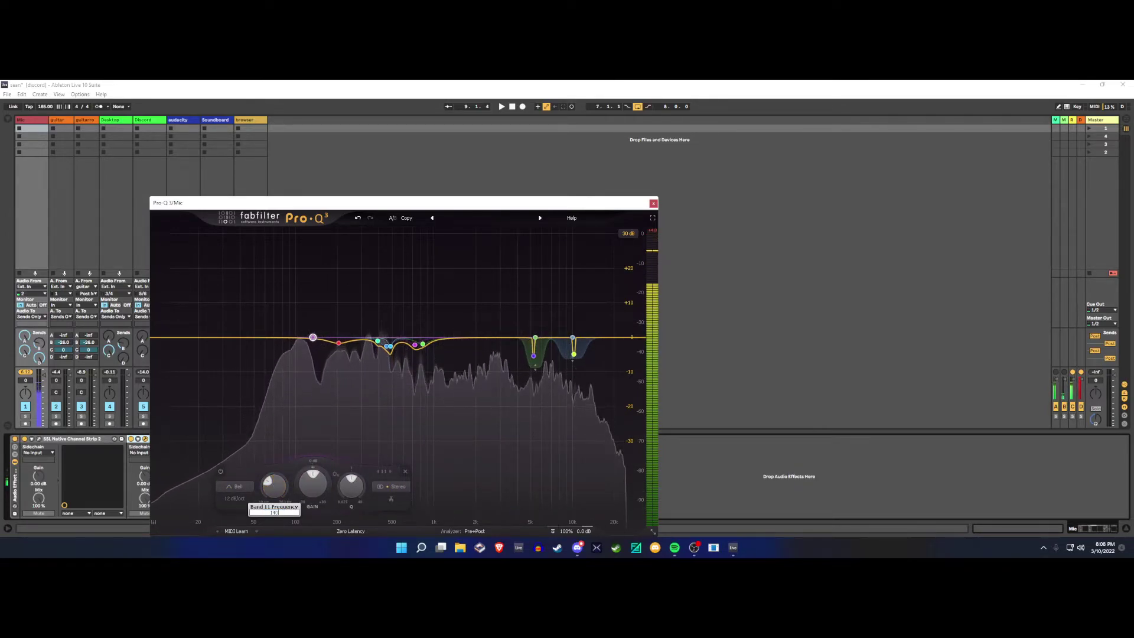
type("0")
key("Return")
left_click(235, 486)
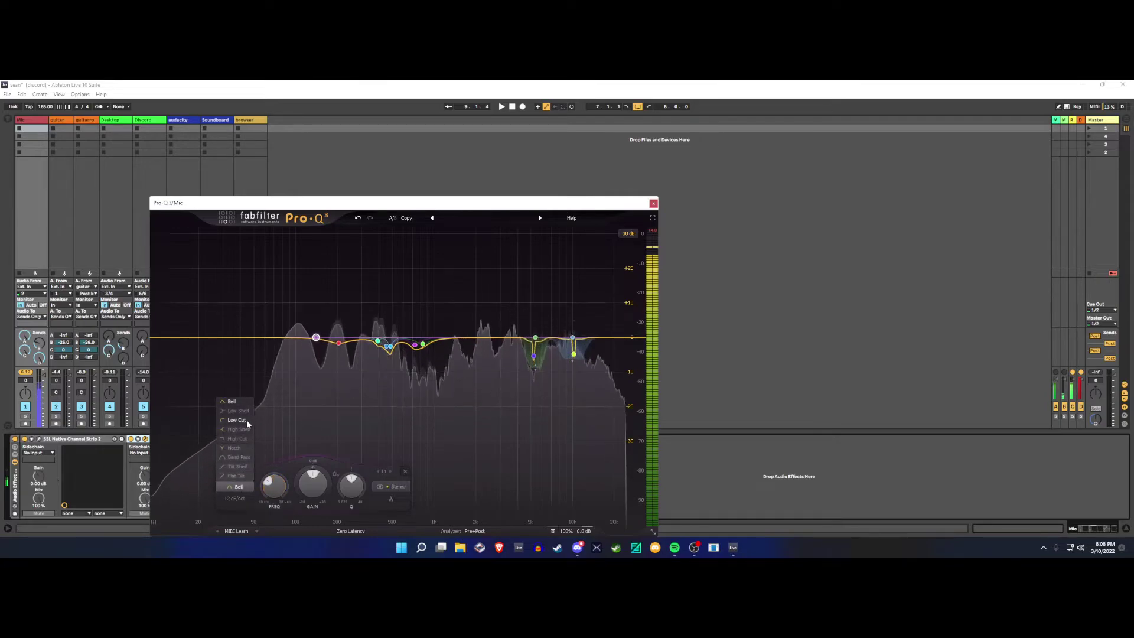
left_click(238, 410)
Give the 140 Hz low shelf a dynamic cut of about 8 dB and raise its threshold to about -4 dB
left_click_drag(311, 469, 282, 519)
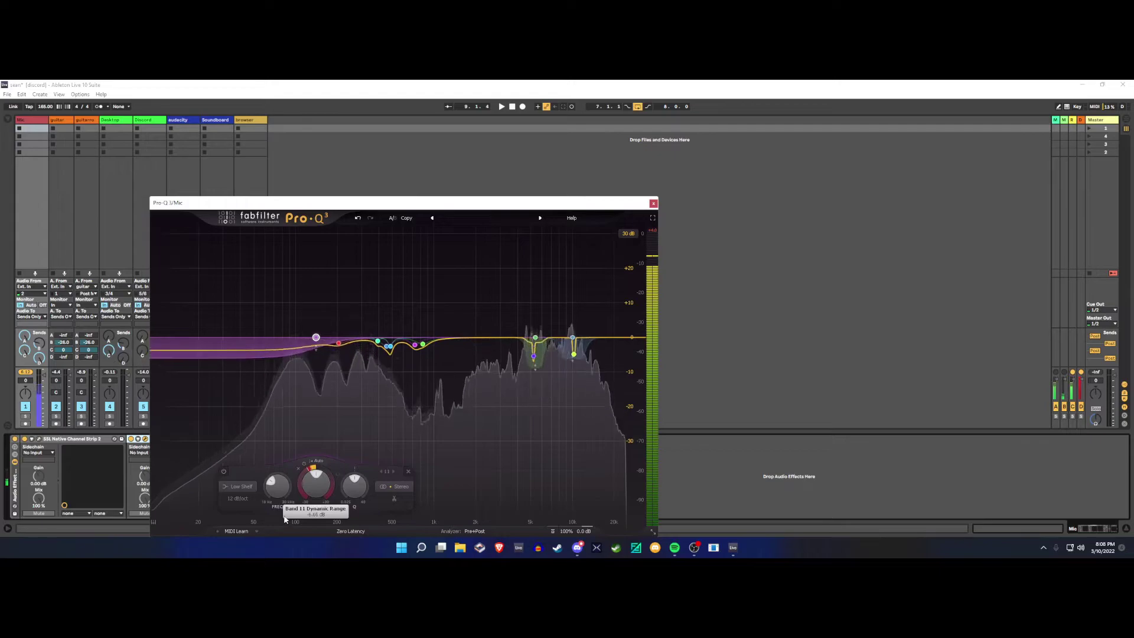
left_click_drag(341, 482, 347, 473)
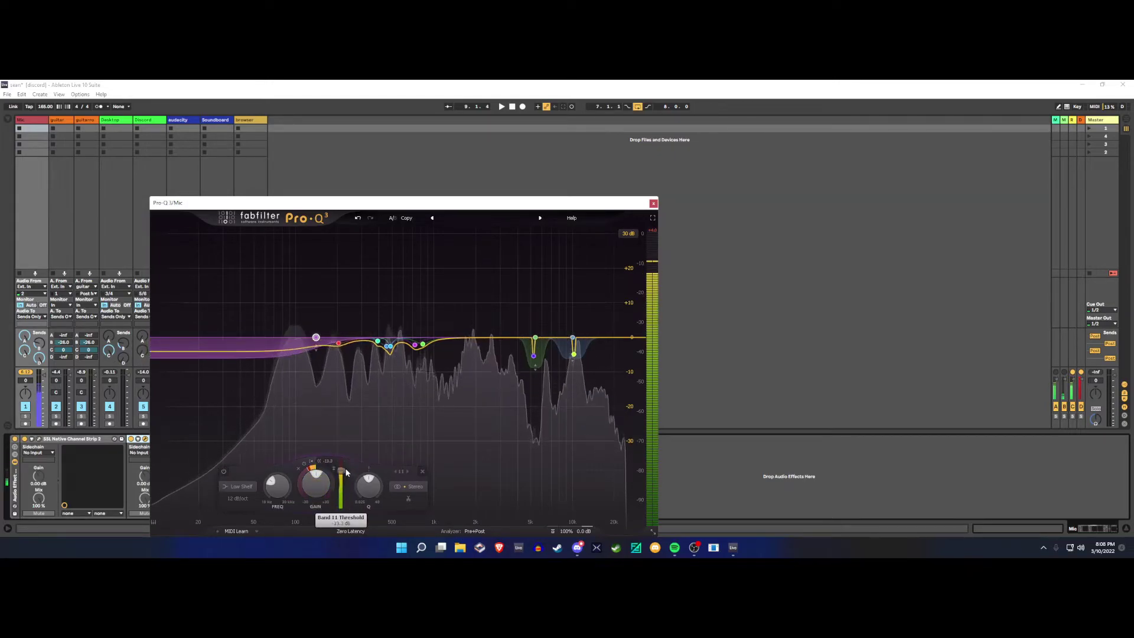
scroll(346, 470, "up", 5)
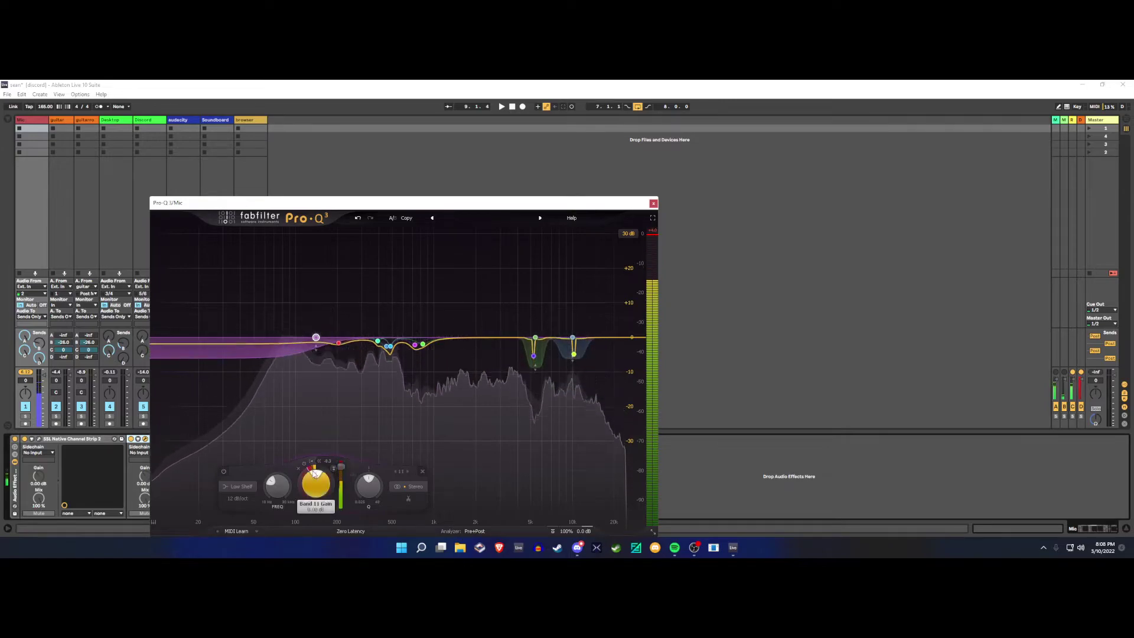
left_click_drag(305, 470, 302, 479)
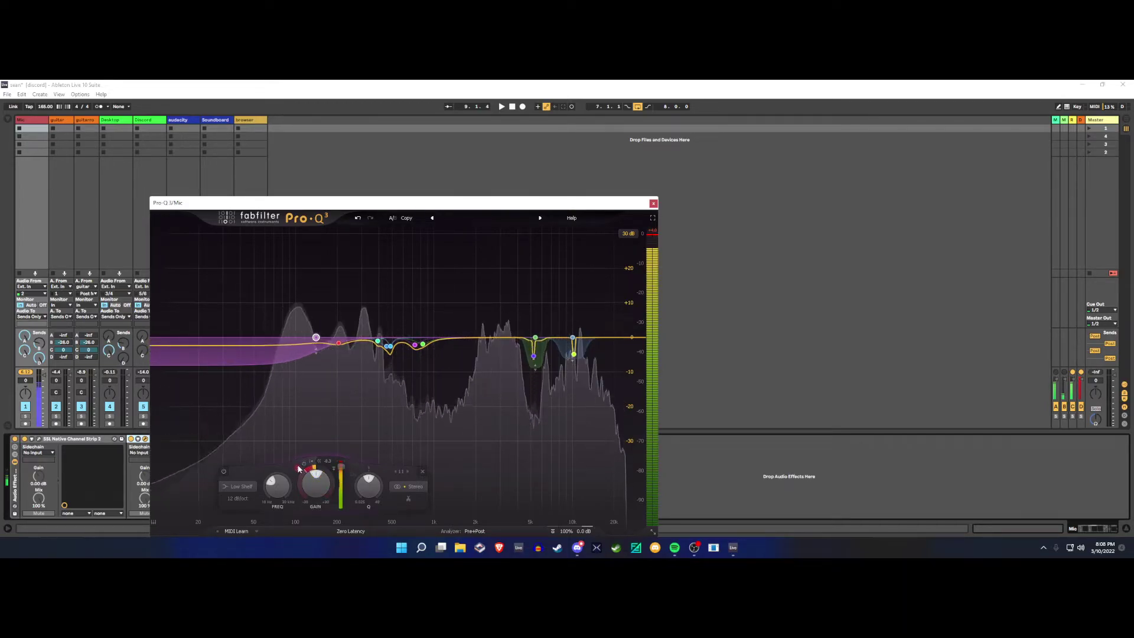
mouse_move(318, 329)
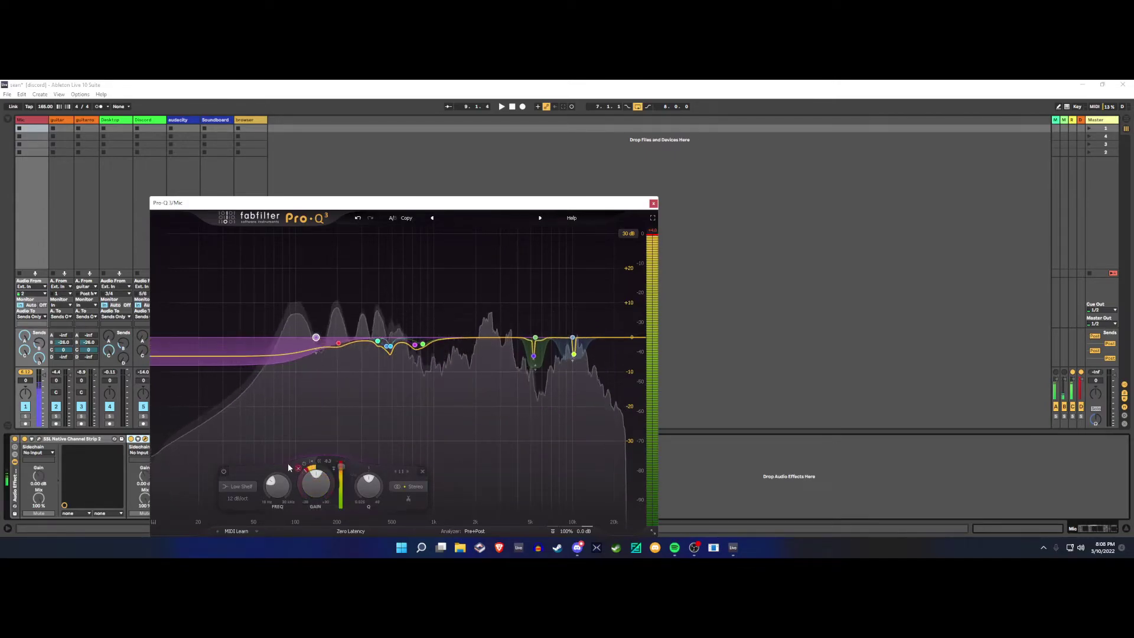
Bypass and re-enable the 140 Hz low shelf band to compare the voice with and without it
left_click(225, 471)
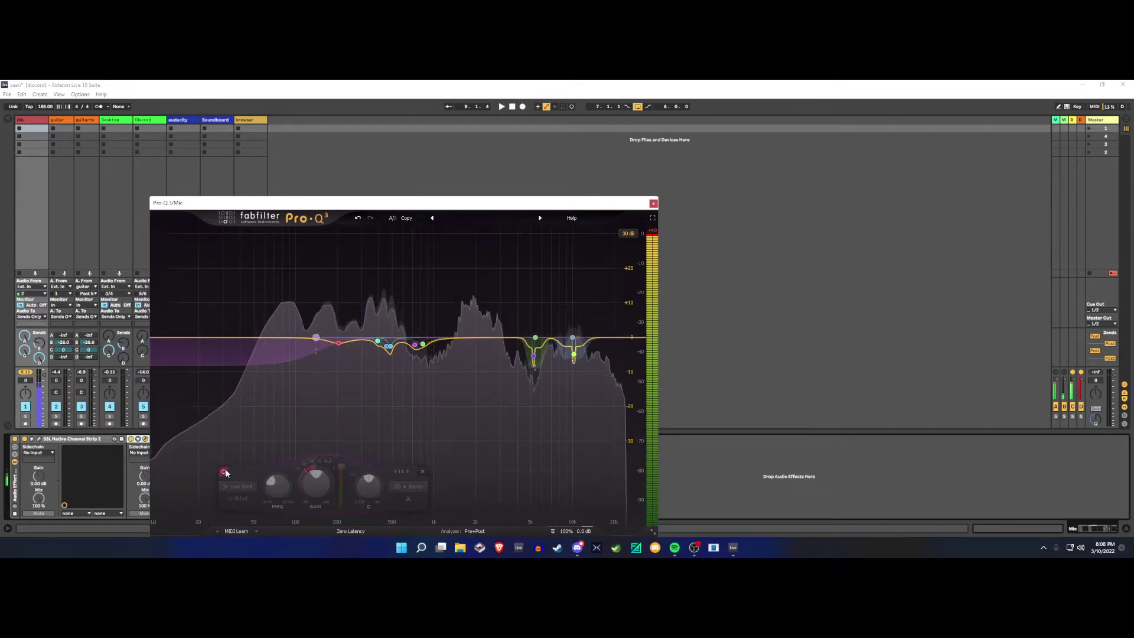
left_click(224, 471)
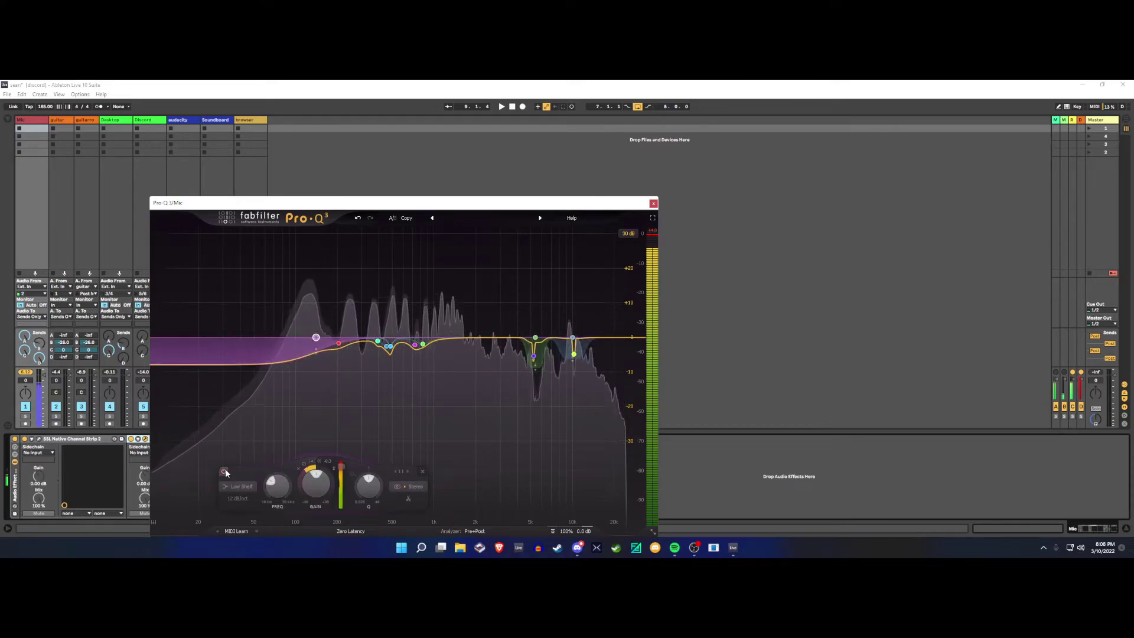
left_click(224, 471)
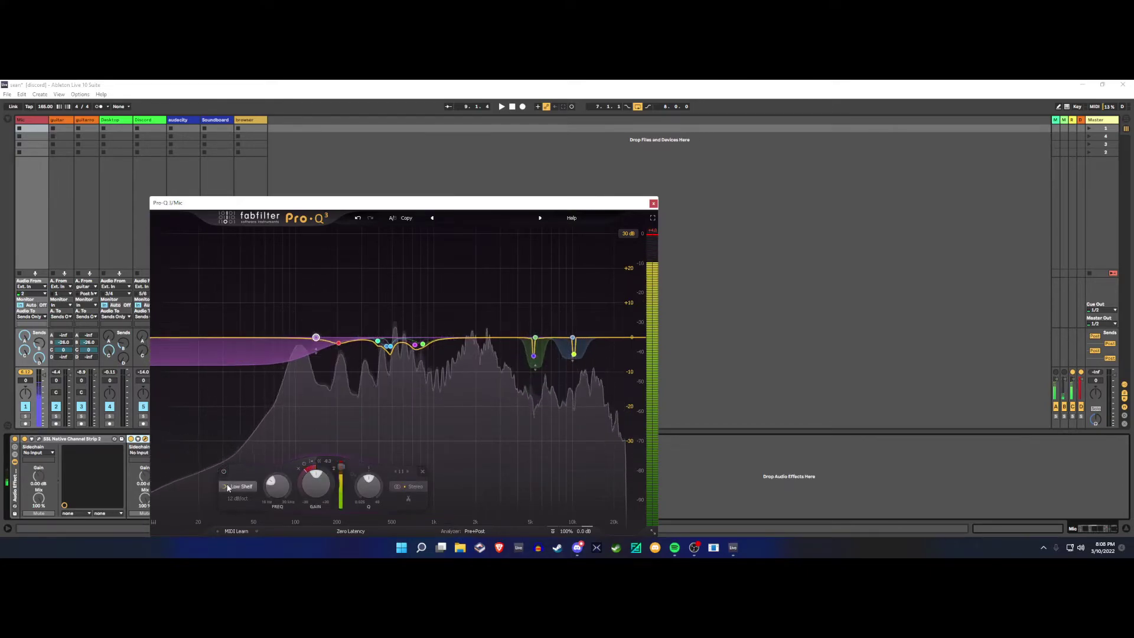
left_click_drag(208, 502, 208, 496)
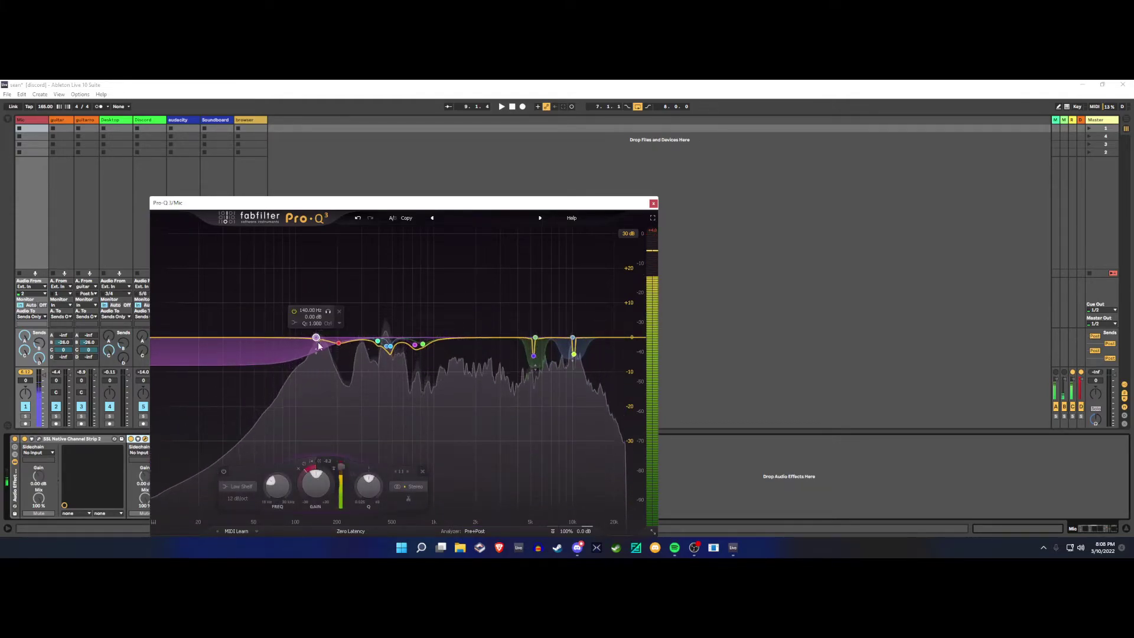
mouse_move(334, 424)
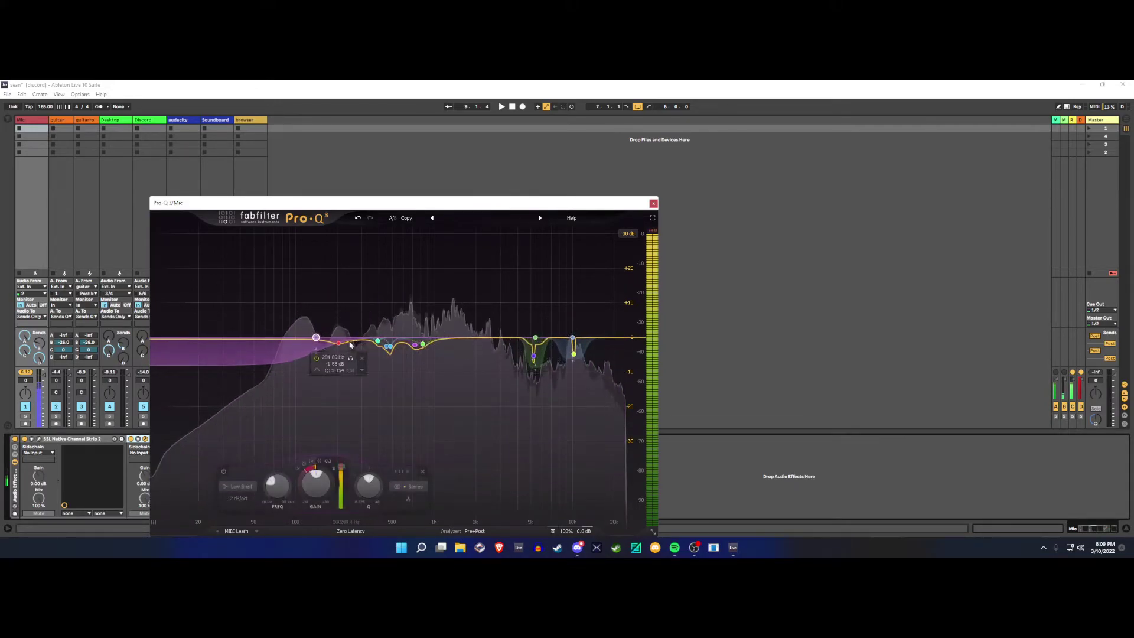
Set the threshold of the 140 Hz low shelf band to exactly -4 dB
double_click(341, 467)
type("-4")
key("Return")
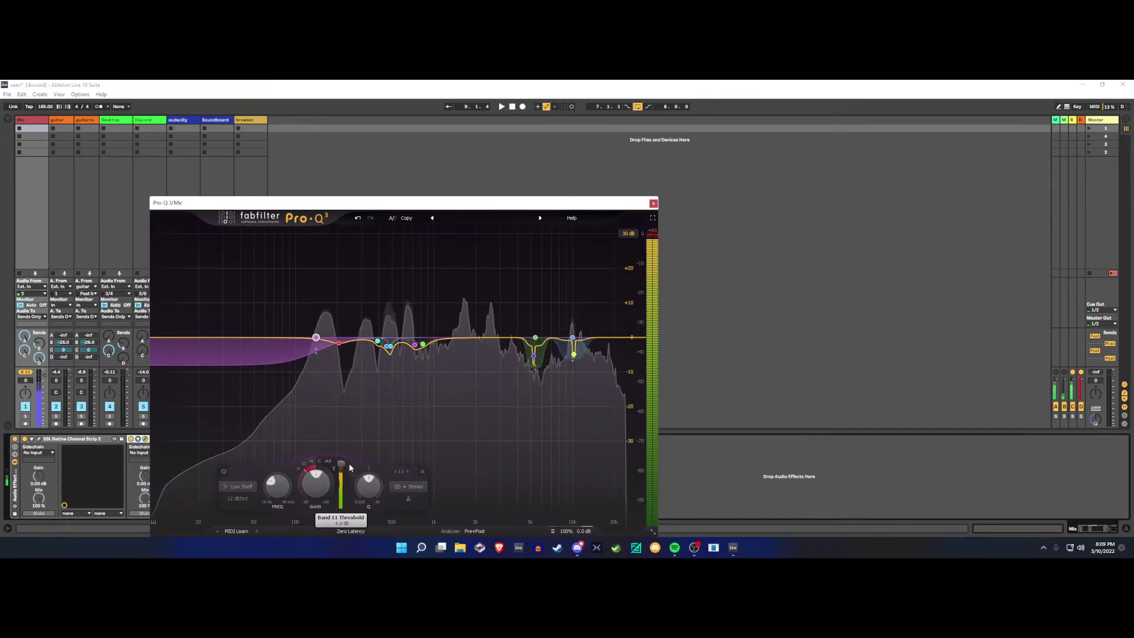
mouse_move(316, 337)
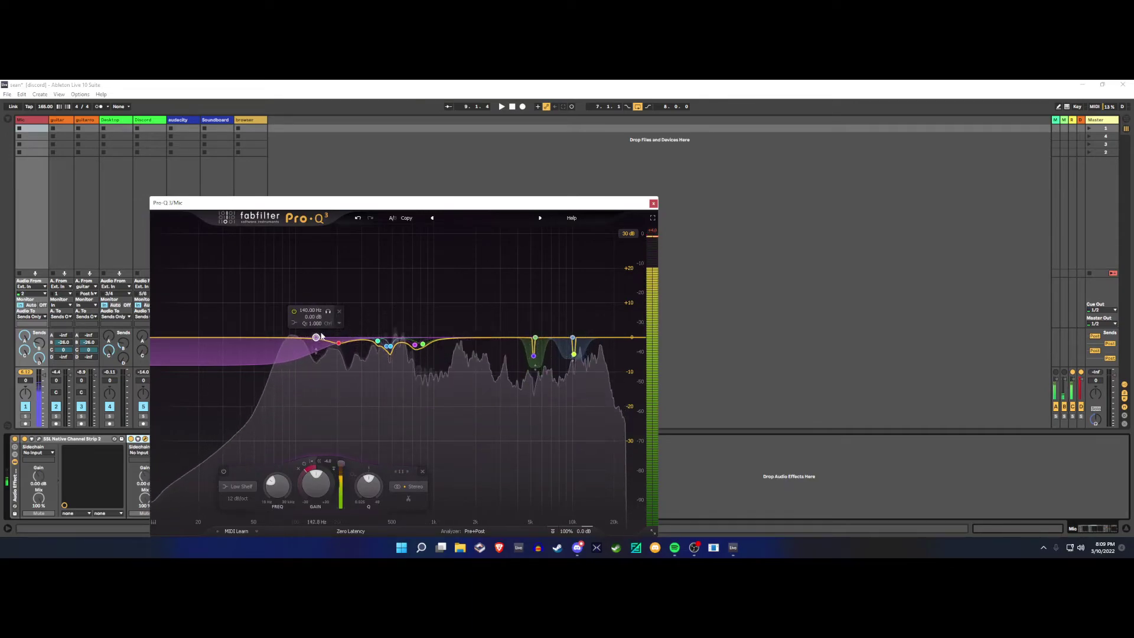
mouse_move(549, 343)
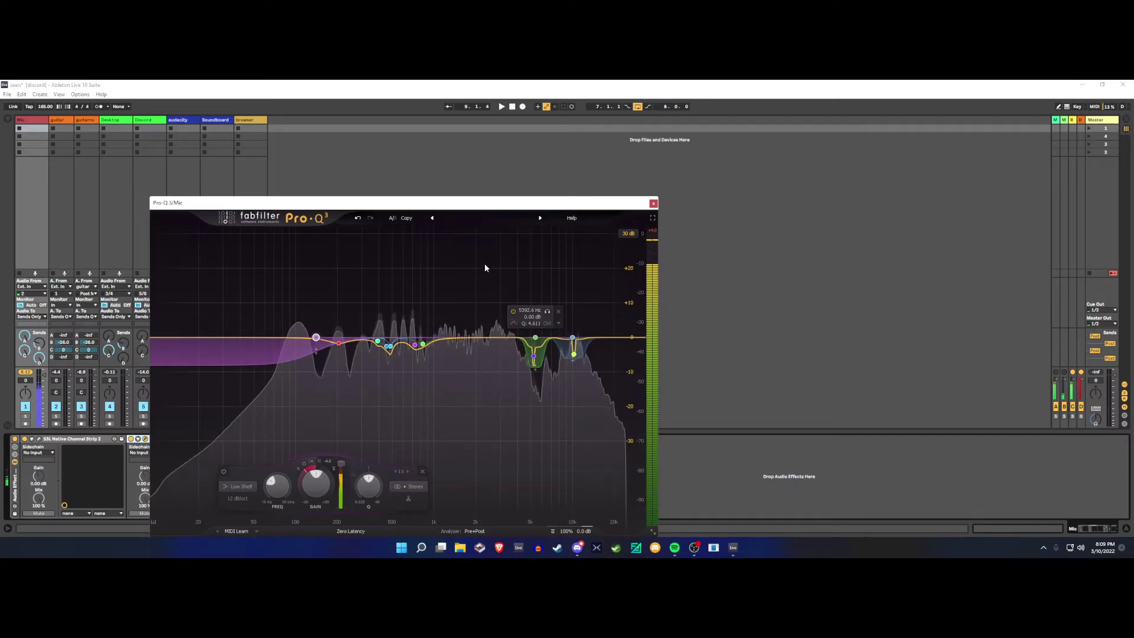
Bypass the 5.4 kHz and 10 kHz dynamic bands together and close the Pro-Q 3 window
left_click_drag(516, 202, 665, 147)
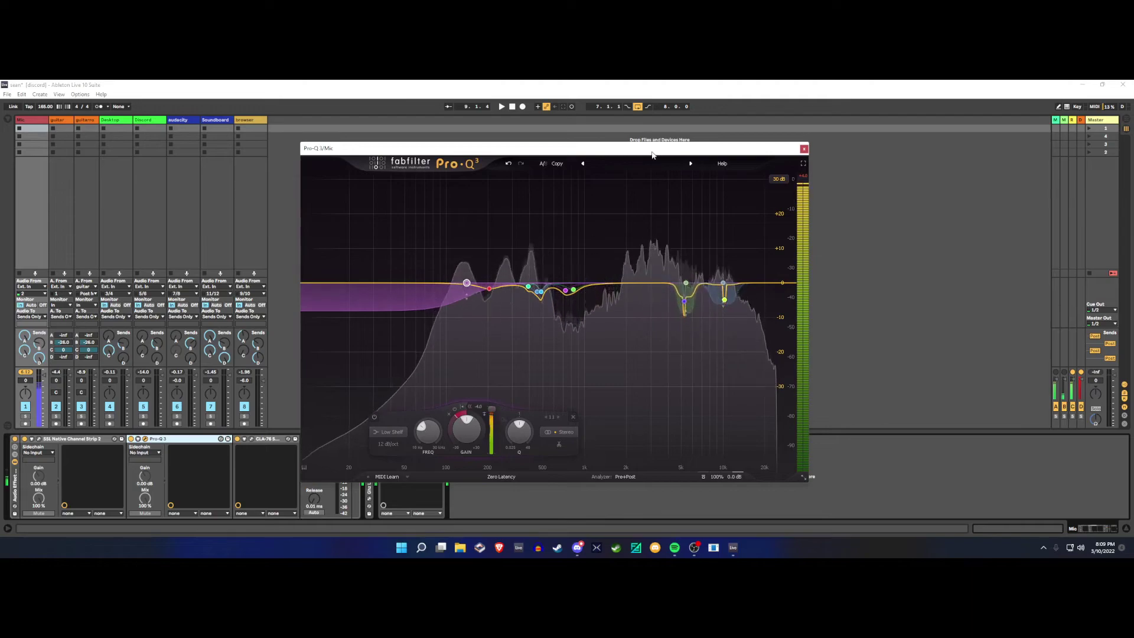
left_click(683, 283)
mouse_move(723, 285)
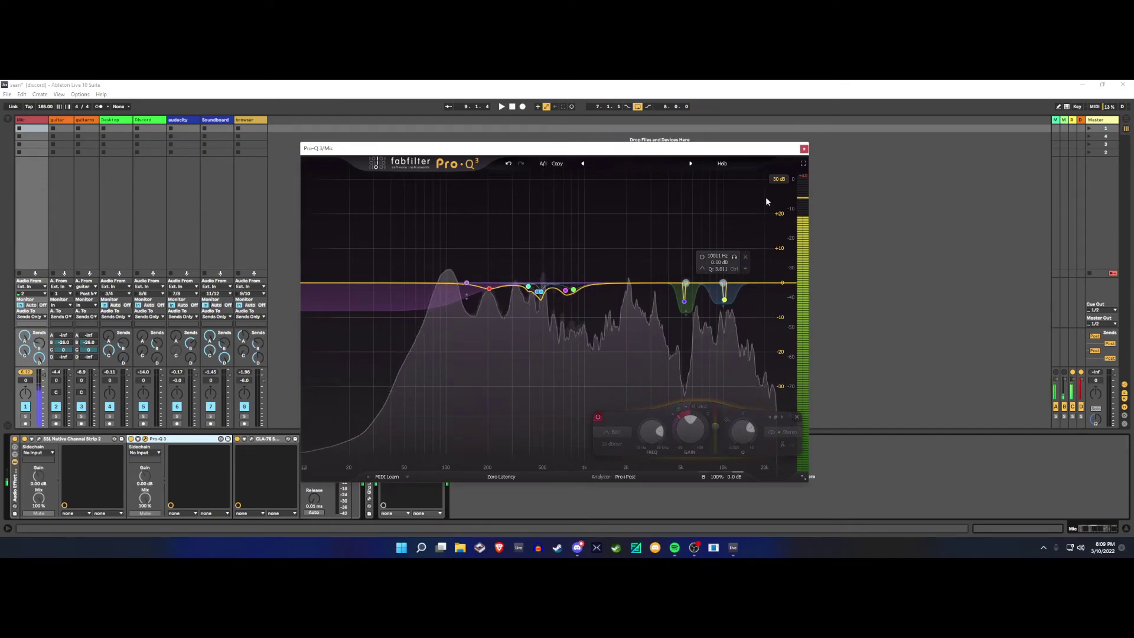
left_click(803, 148)
Search the browser for "dees" and insert DeEsser Stereo between Pro-Q 3 and CLA-76 on the Mic track
left_click(6, 121)
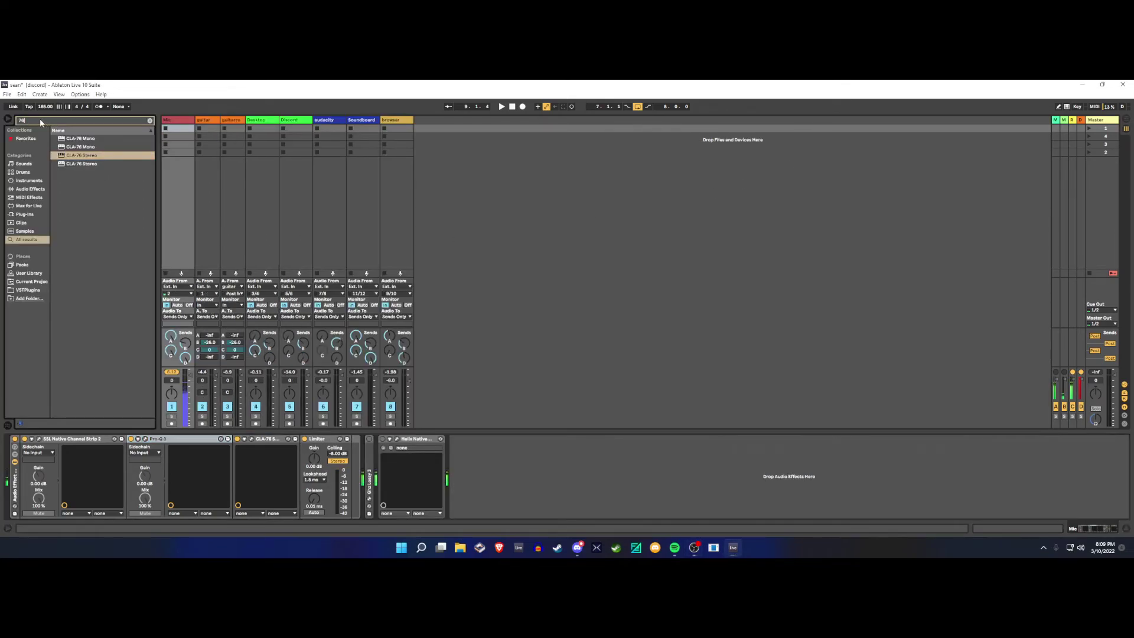
type("dess")
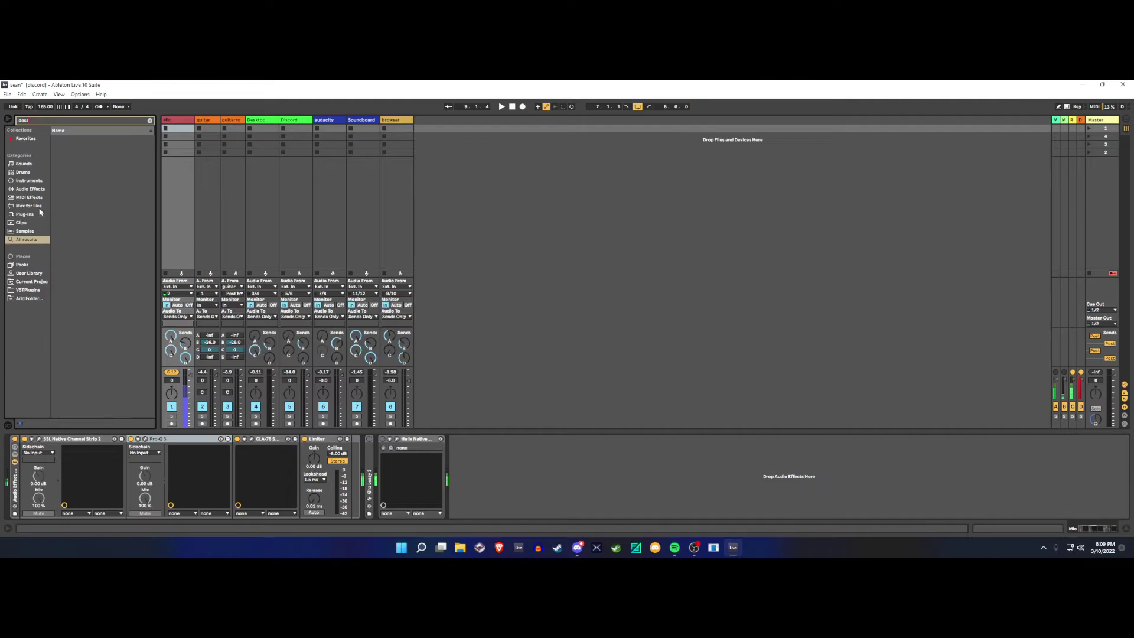
key("BackSpace")
type("es")
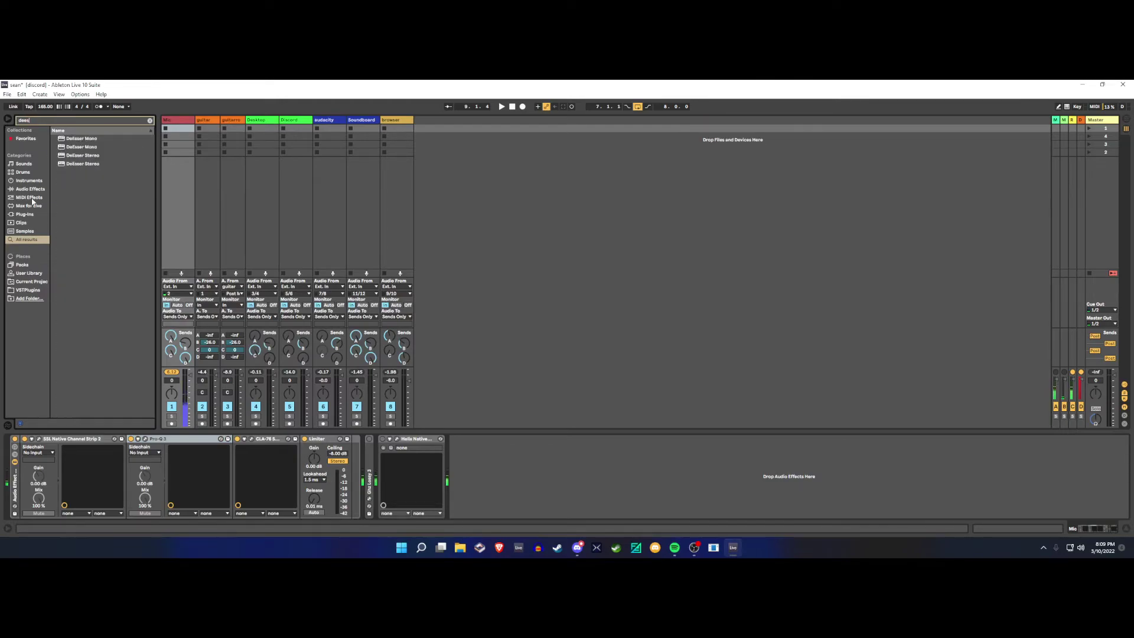
mouse_move(62, 165)
left_mouse_down()
mouse_move(227, 457)
mouse_move(282, 465)
mouse_move(234, 464)
left_mouse_up()
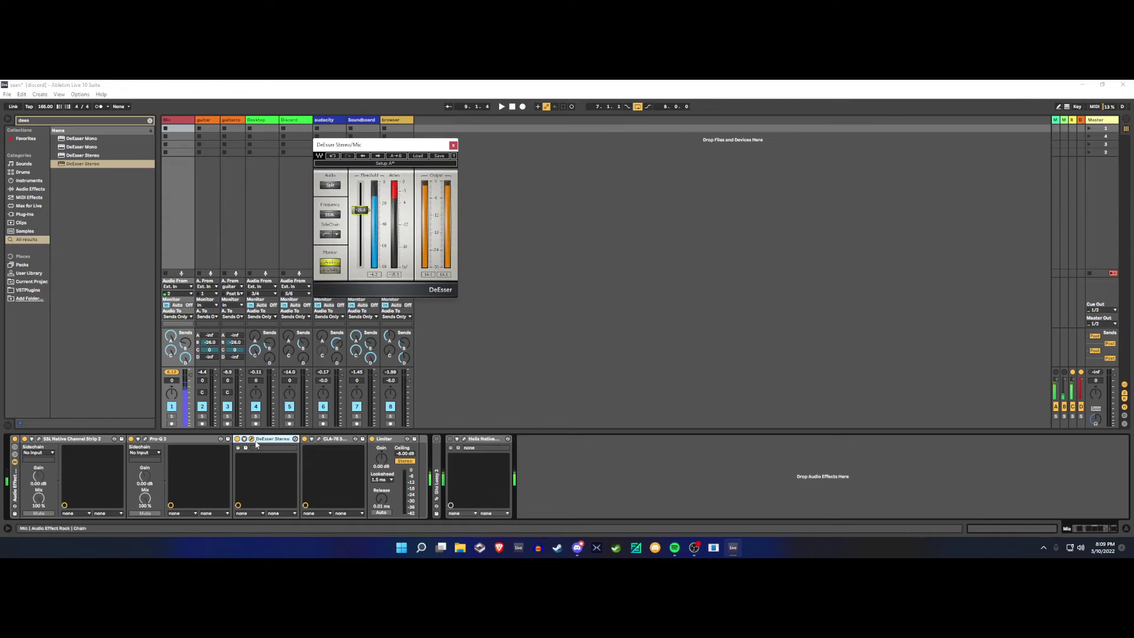
Delete the DeEsser from the Mic track, re-enable the two bypassed high-frequency bands in Pro-Q 3 and close its window
key("Delete")
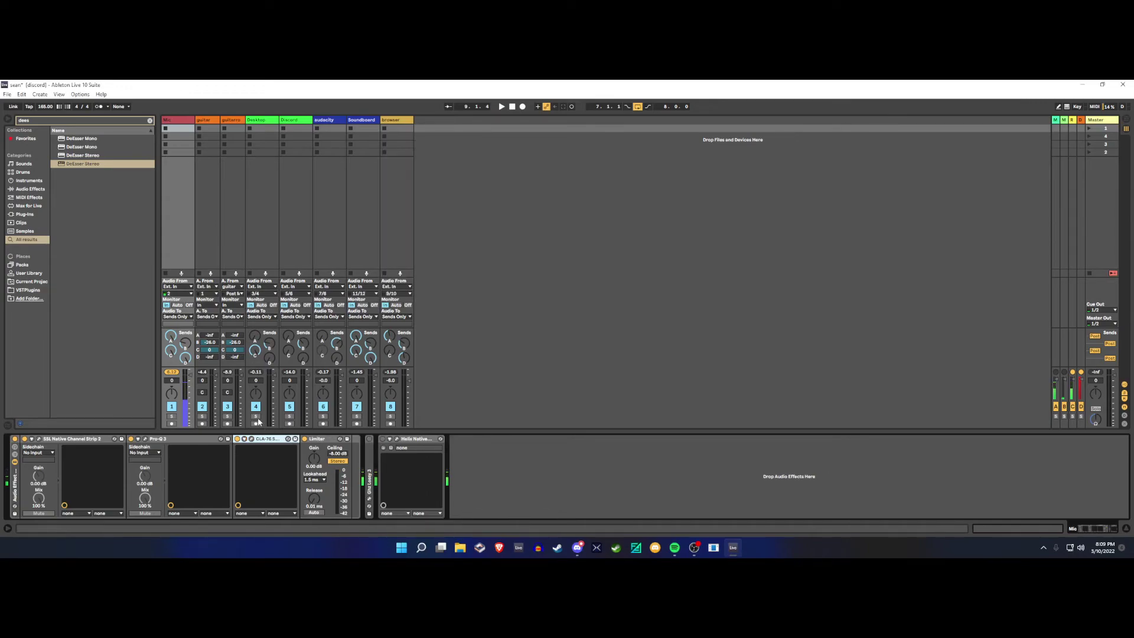
left_click(145, 439)
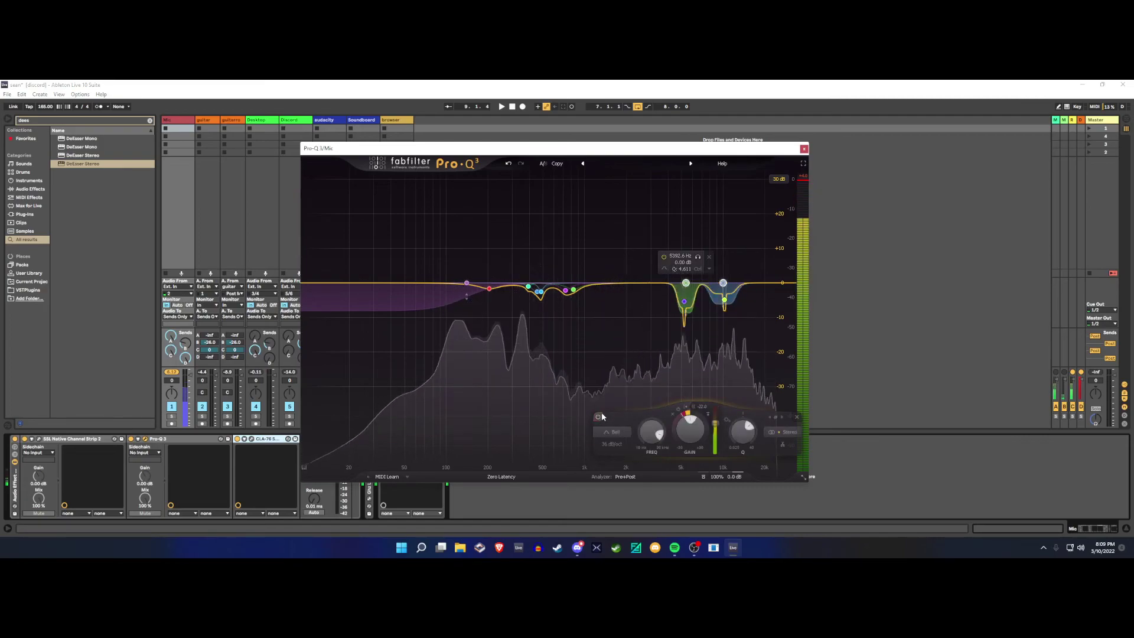
left_click(803, 149)
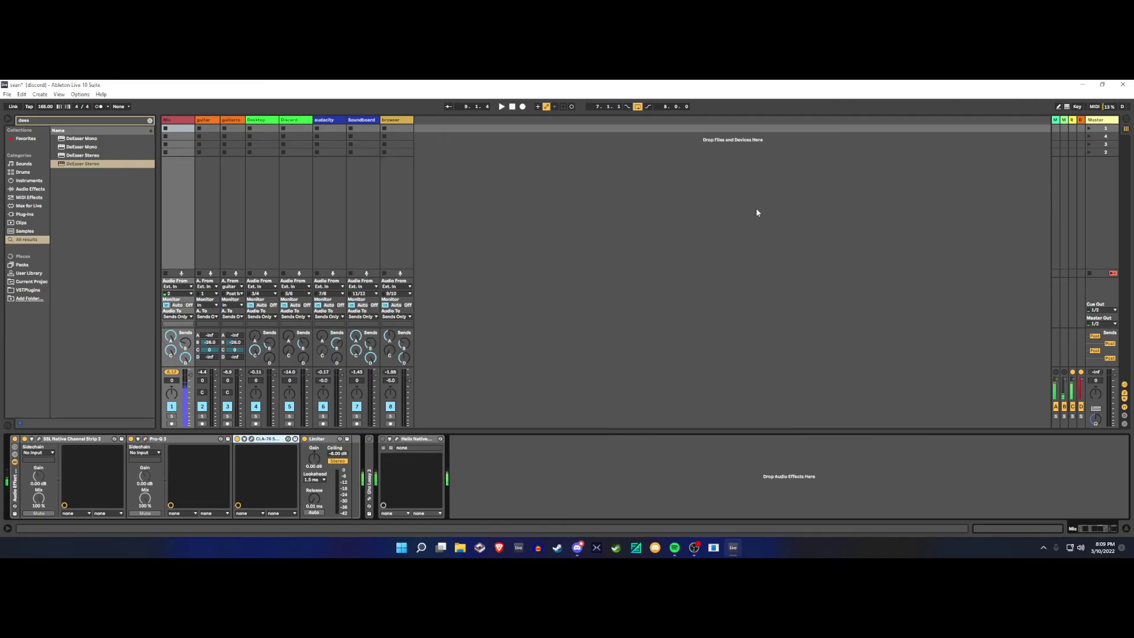